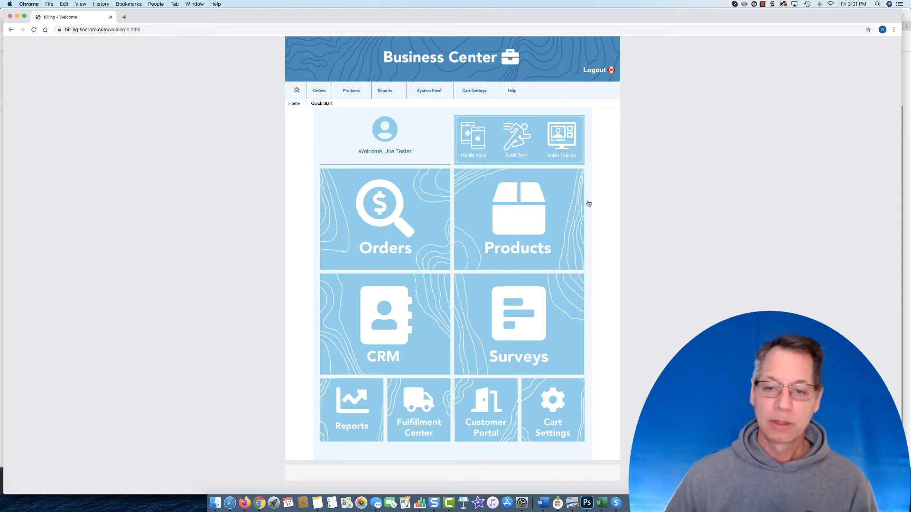
Open the Standard Product – Training T-Shirt from the product list and view its recurring billing settings
{"action": "left_click", "coordinate": [510, 213]}
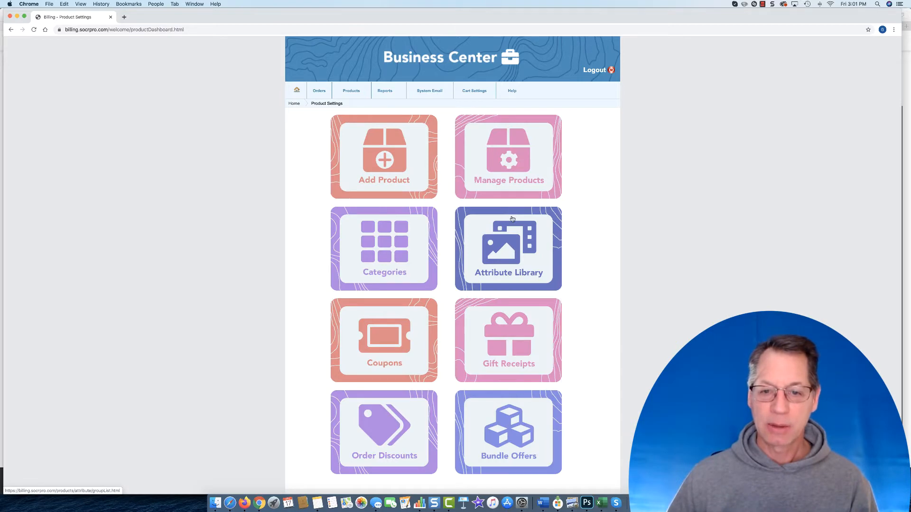
{"action": "left_click", "coordinate": [521, 172]}
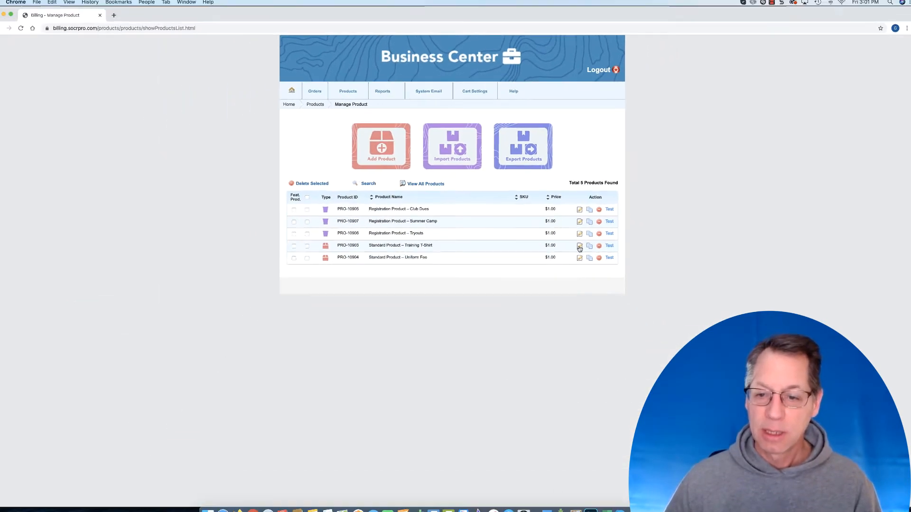
{"action": "left_click", "coordinate": [647, 344]}
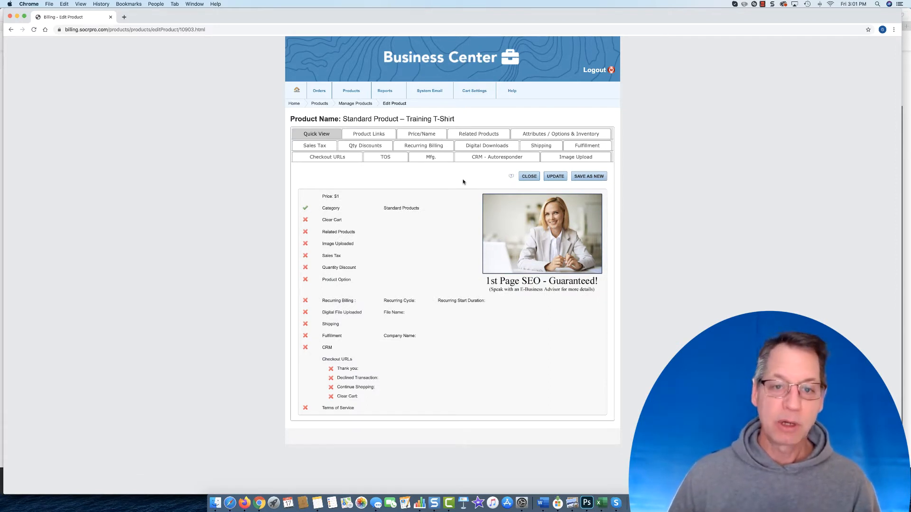
{"action": "left_click", "coordinate": [435, 149]}
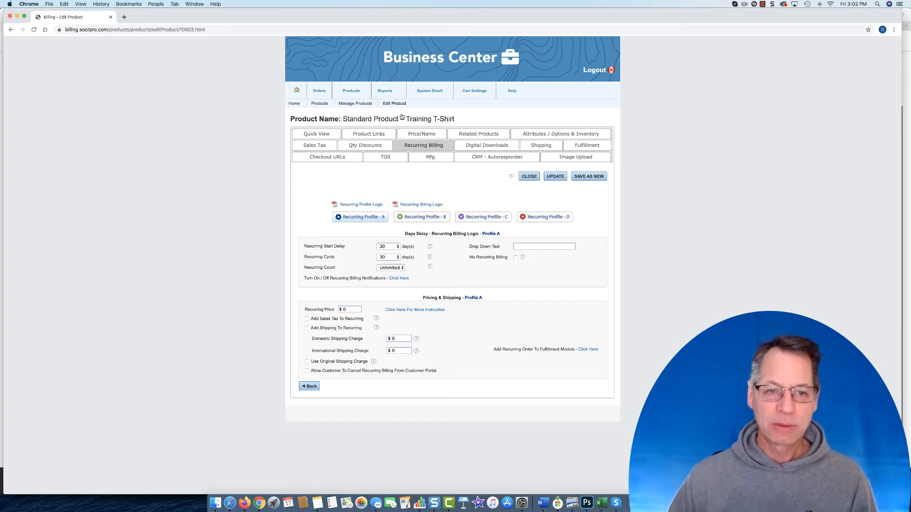
Create a Club Dues - Bucket Billing product named Premier Boys, priced at $1750, and proceed to its payment schedule
{"action": "left_click", "coordinate": [346, 92]}
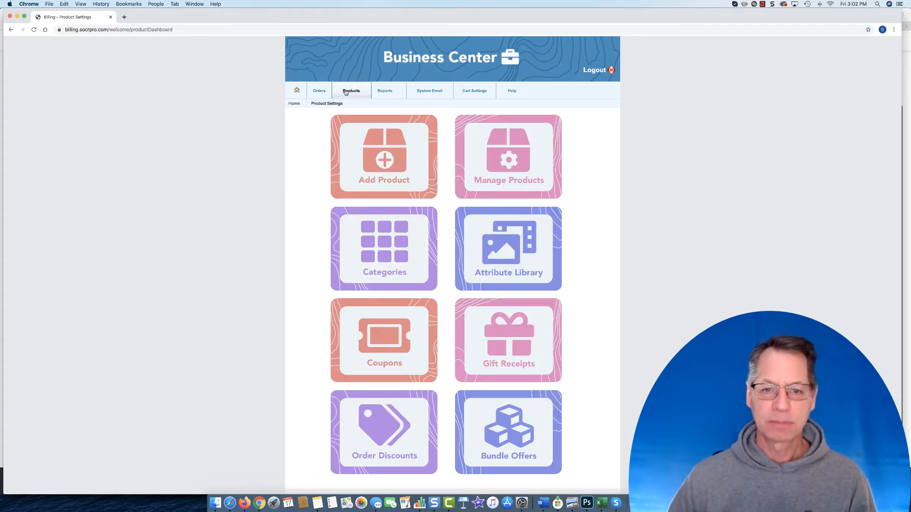
{"action": "left_click", "coordinate": [388, 170]}
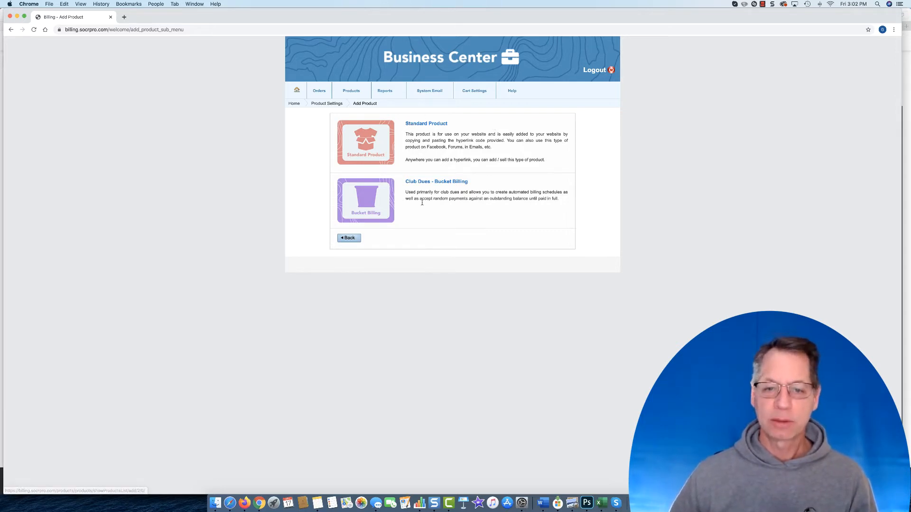
{"action": "left_click", "coordinate": [434, 183]}
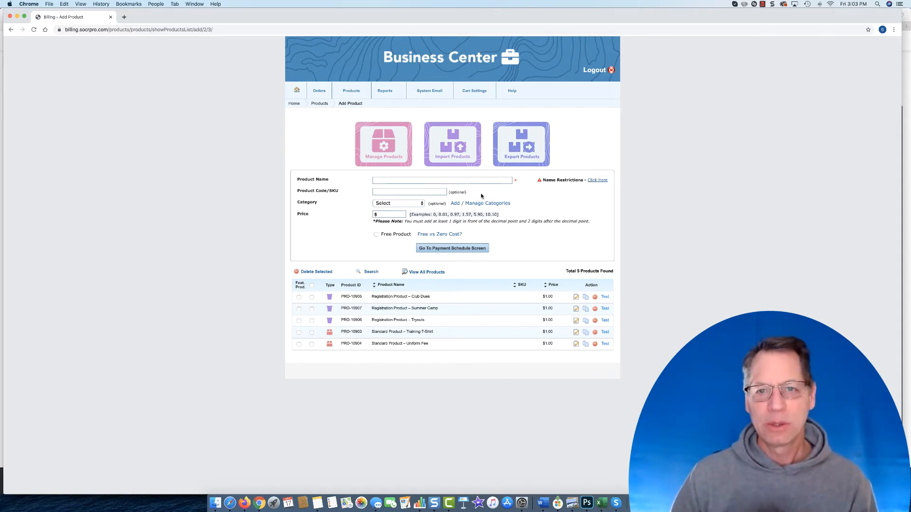
{"action": "left_click", "coordinate": [402, 181]}
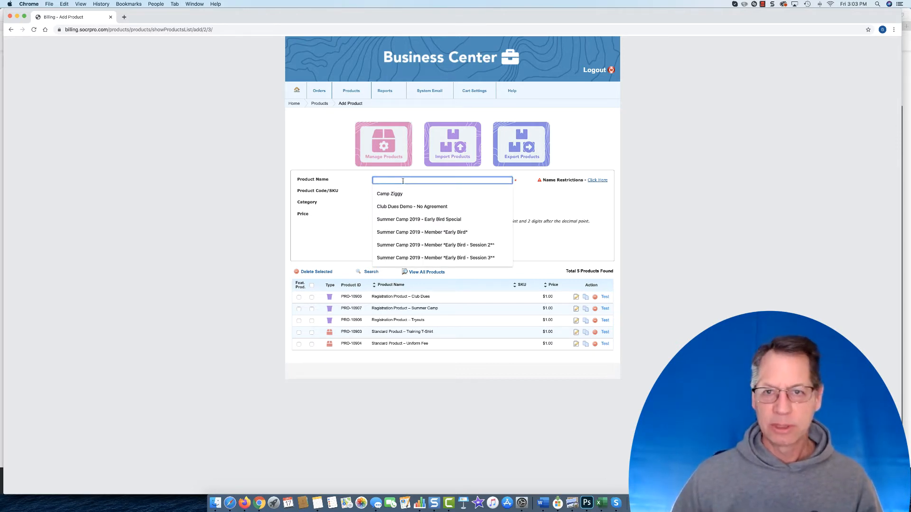
{"action": "type", "text": "Premier"}
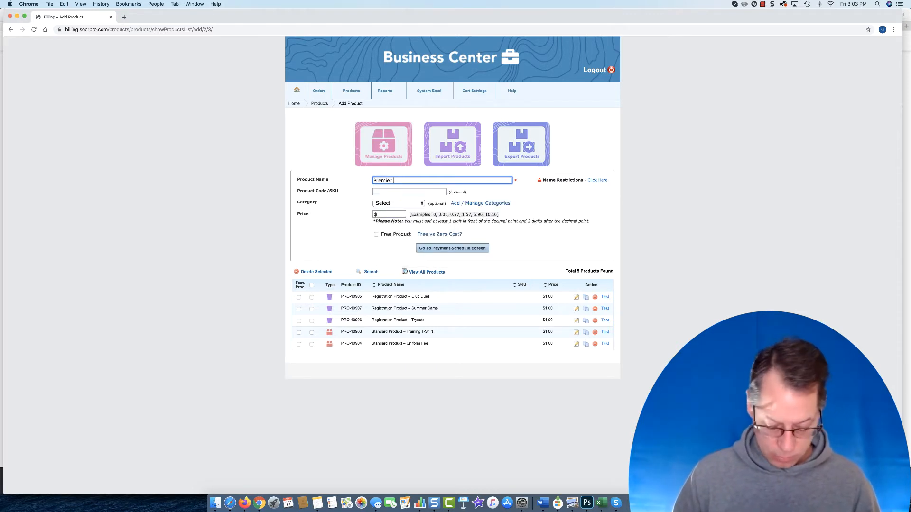
{"action": "type", "text": " Boys"}
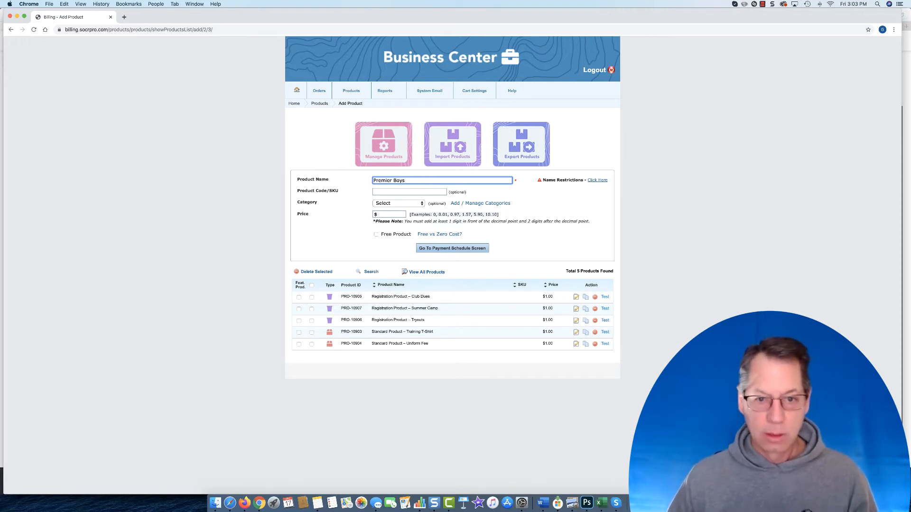
{"action": "left_click", "coordinate": [385, 214]}
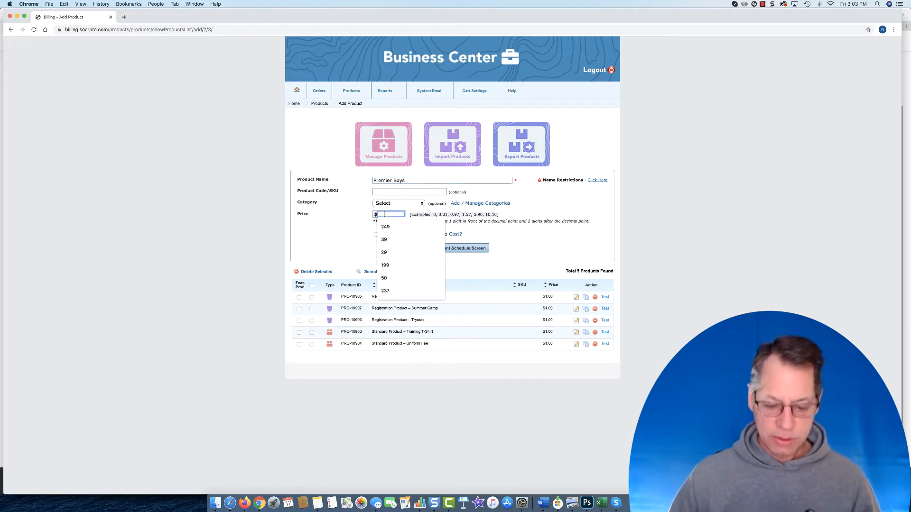
{"action": "type", "text": "175"}
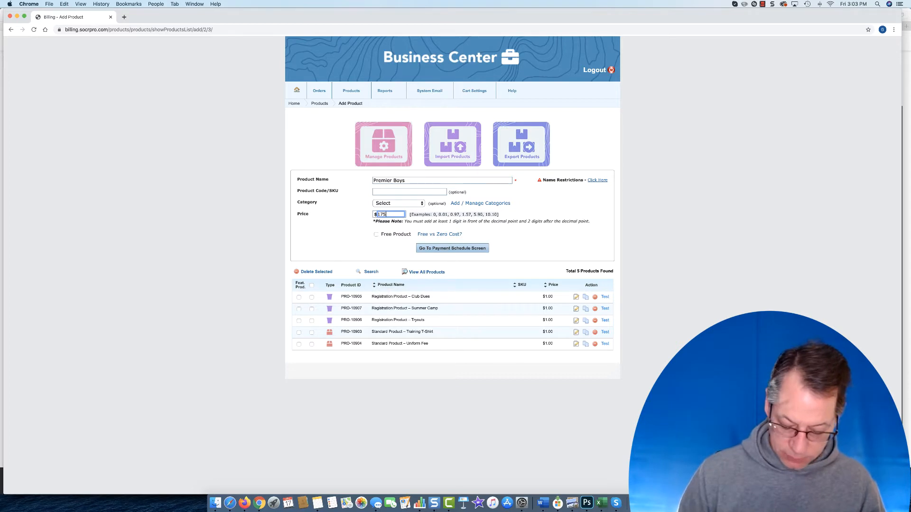
{"action": "type", "text": "0"}
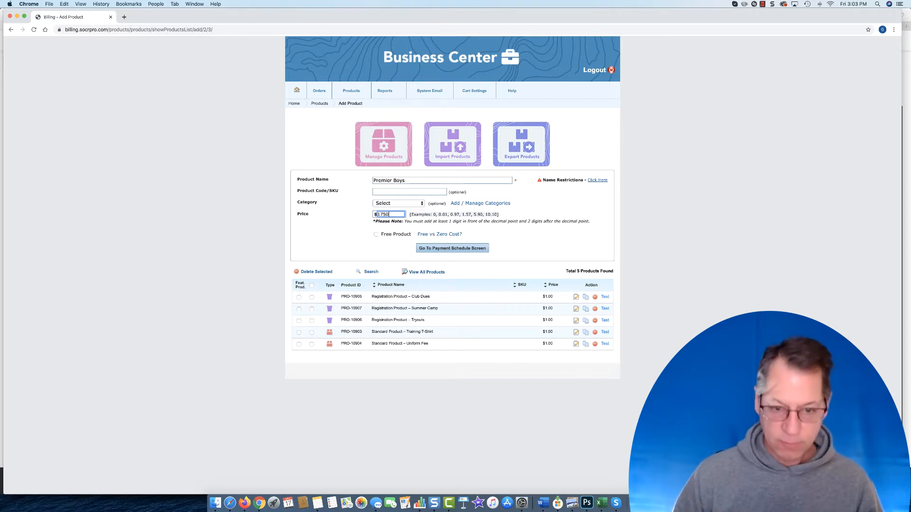
{"action": "left_click", "coordinate": [453, 248]}
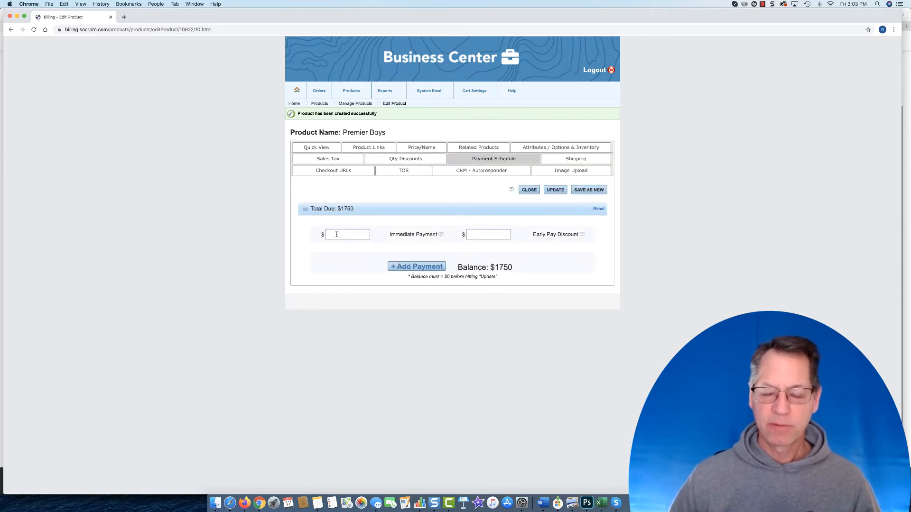
Set the immediate payment to $100 with an early pay discount of $100 in the payment schedule
{"action": "left_click", "coordinate": [337, 235]}
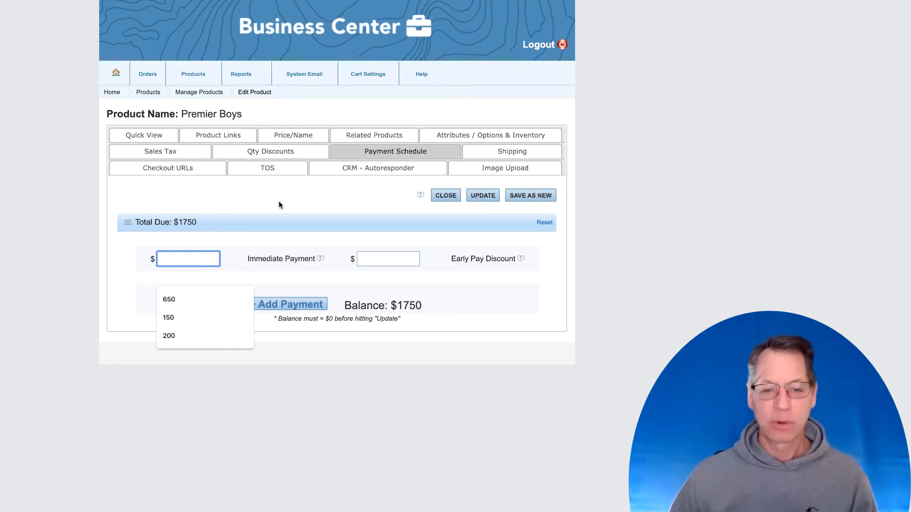
{"action": "left_click", "coordinate": [172, 254]}
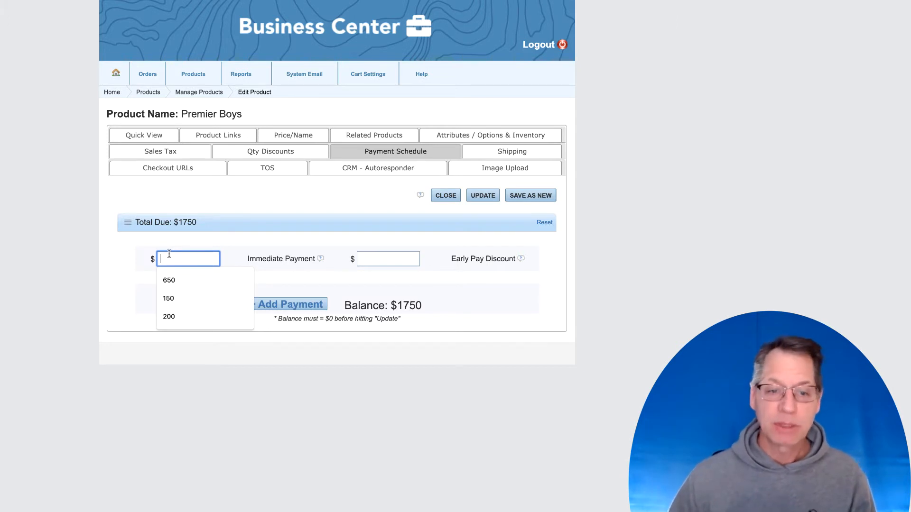
{"action": "type", "text": "100"}
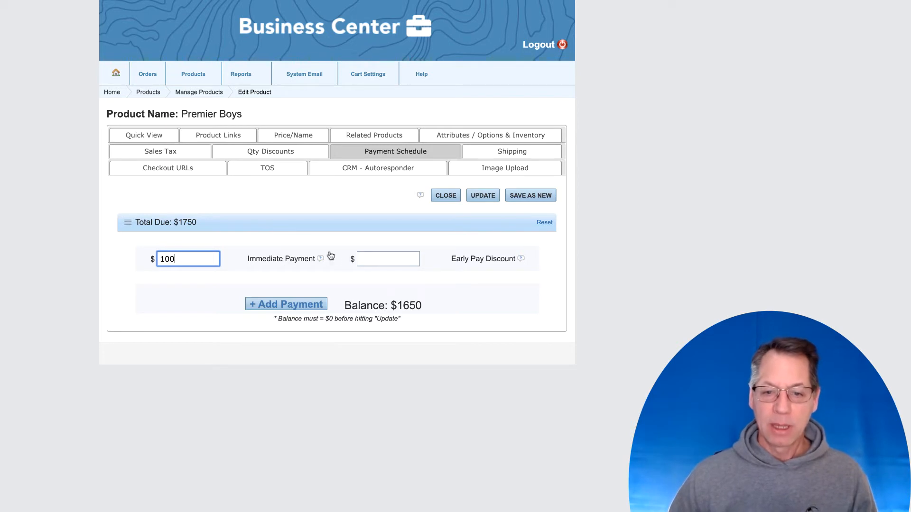
{"action": "left_click", "coordinate": [370, 257]}
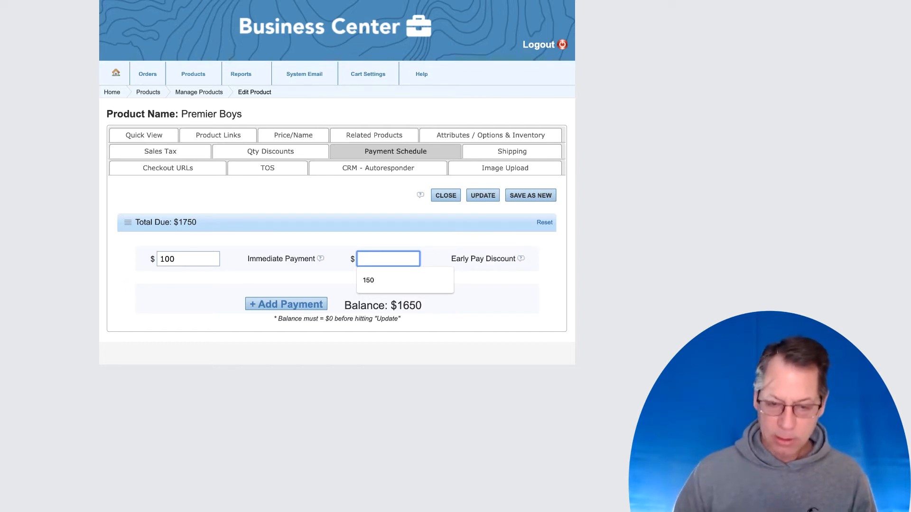
{"action": "type", "text": "100"}
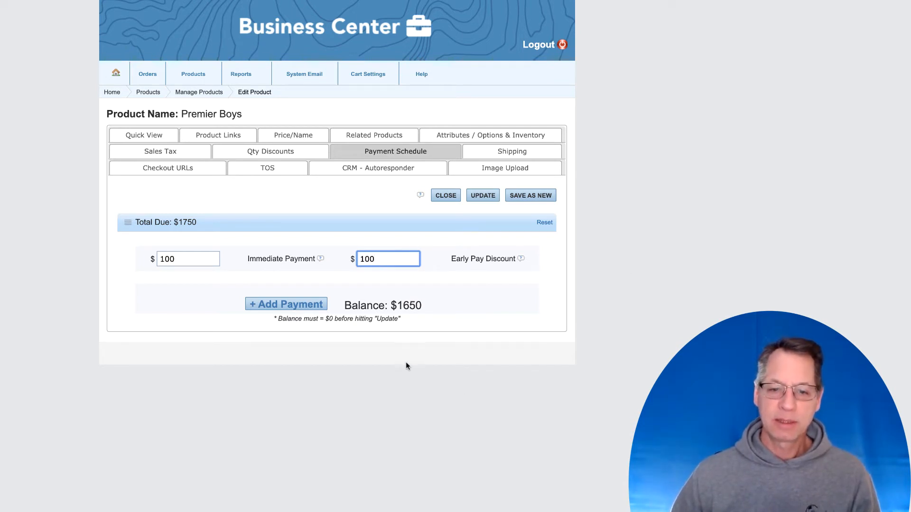
Add a $250 scheduled payment due 04/30/2020 with a $75 early pay discount
{"action": "left_click", "coordinate": [304, 302]}
{"action": "left_click", "coordinate": [304, 303]}
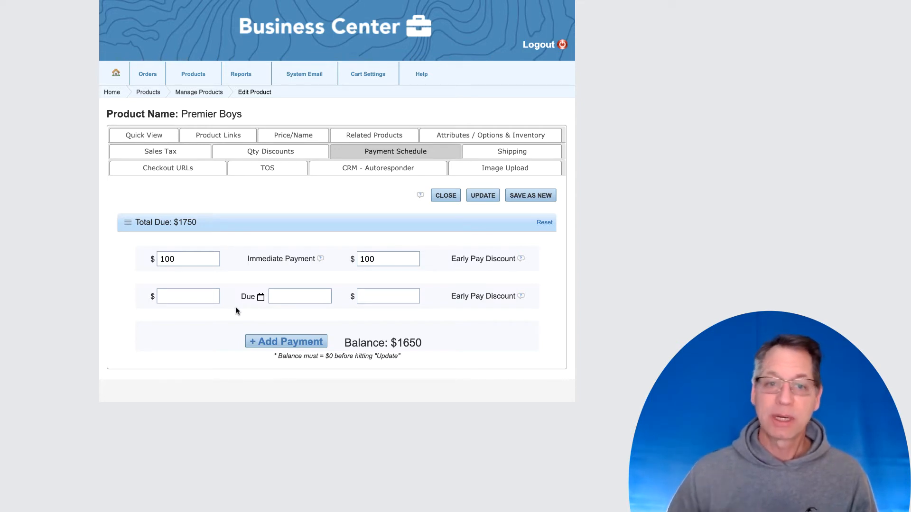
{"action": "left_click", "coordinate": [194, 295]}
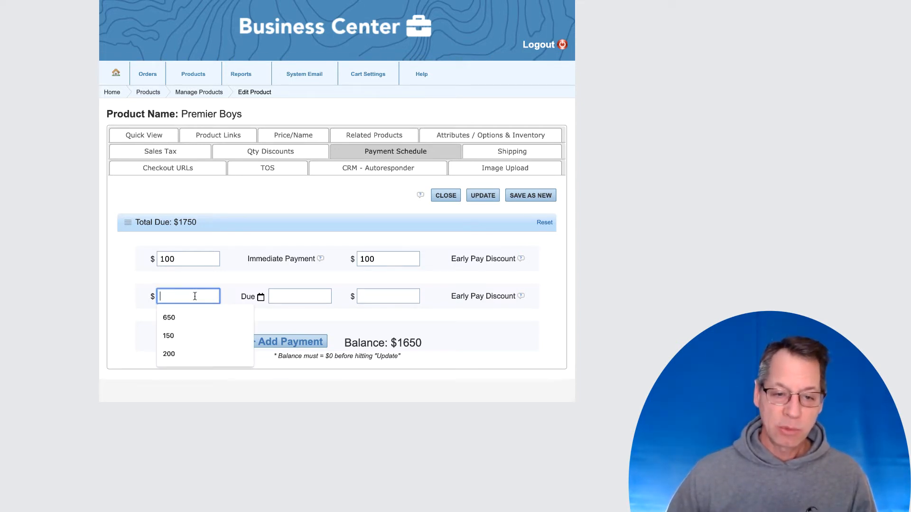
{"action": "type", "text": "25"}
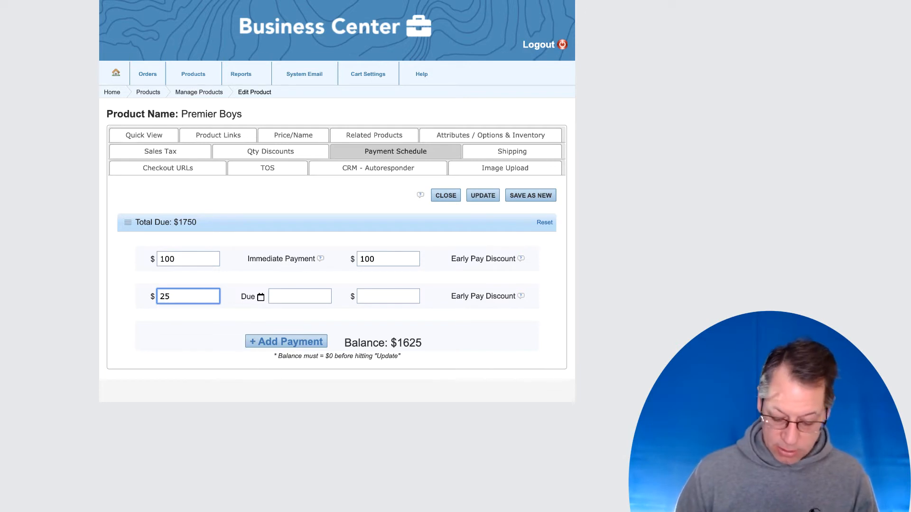
{"action": "type", "text": "0"}
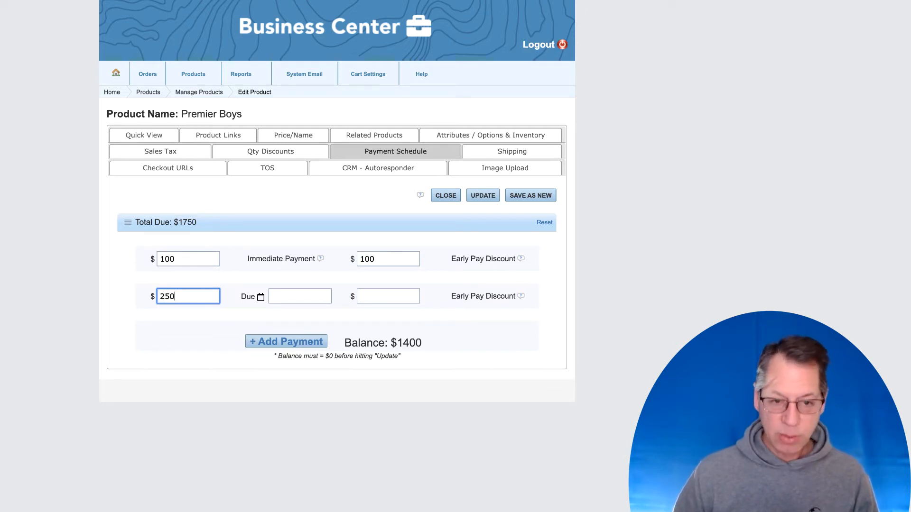
{"action": "left_click", "coordinate": [299, 294]}
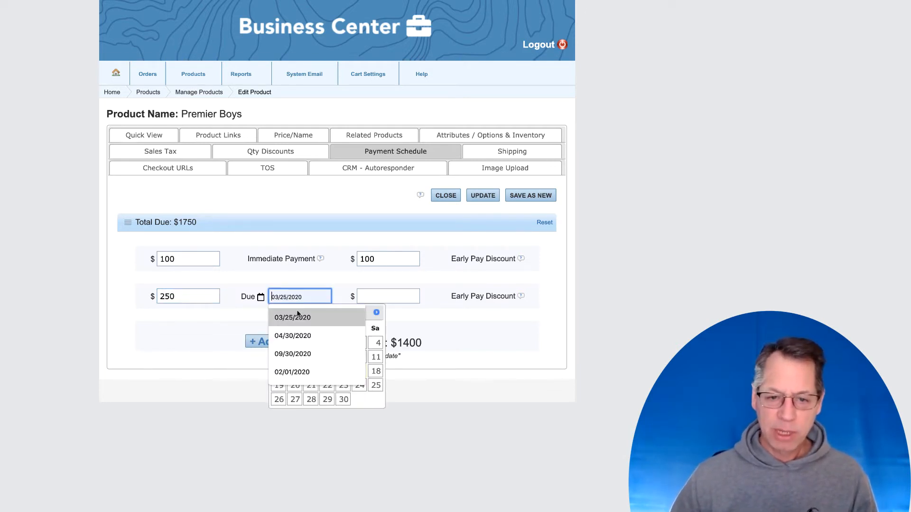
{"action": "left_click", "coordinate": [295, 336]}
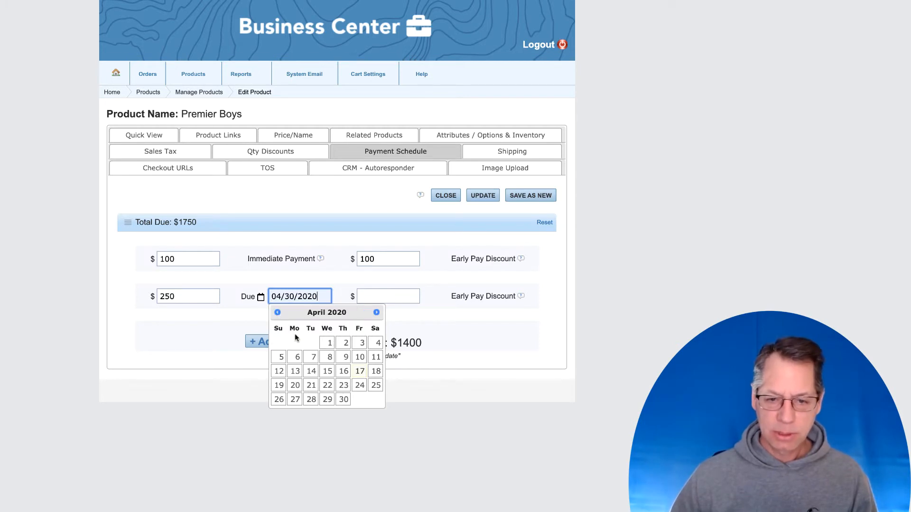
{"action": "left_click", "coordinate": [369, 295]}
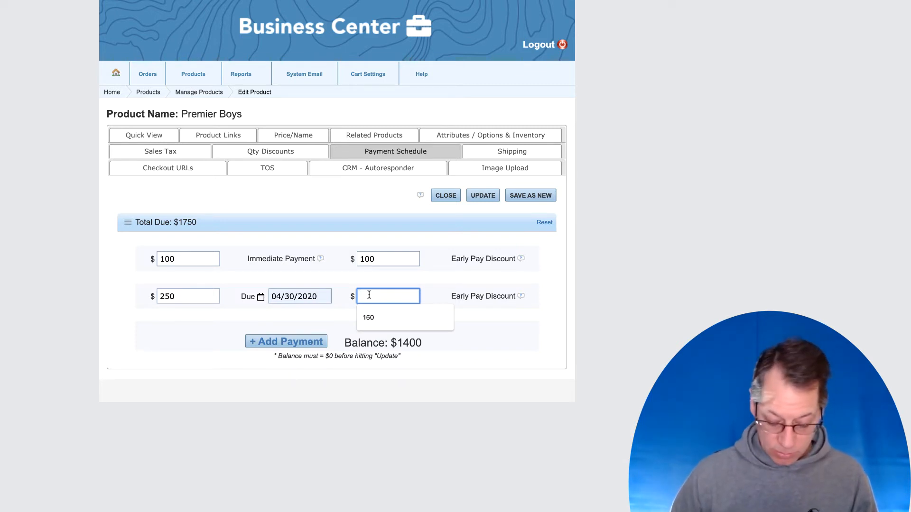
{"action": "type", "text": "75"}
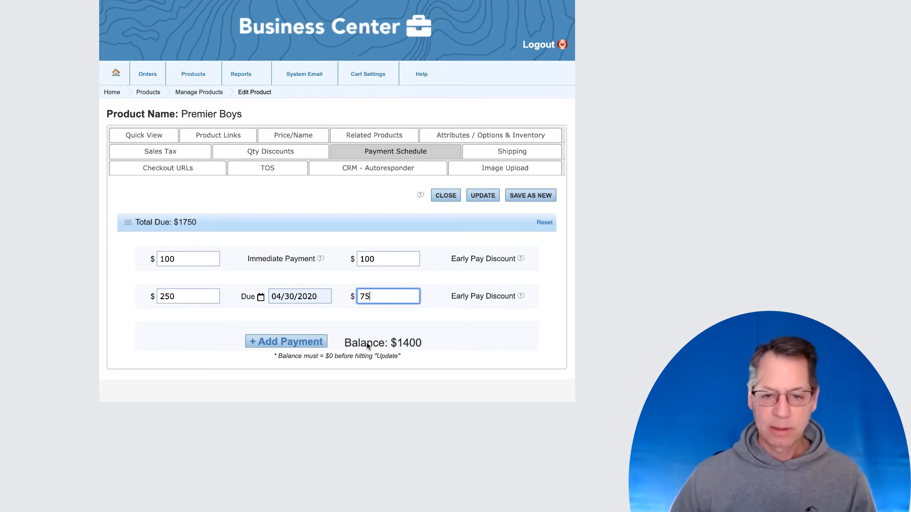
Add another scheduled payment of $250 due 05/30/2020, without an early pay discount
{"action": "left_click", "coordinate": [304, 343]}
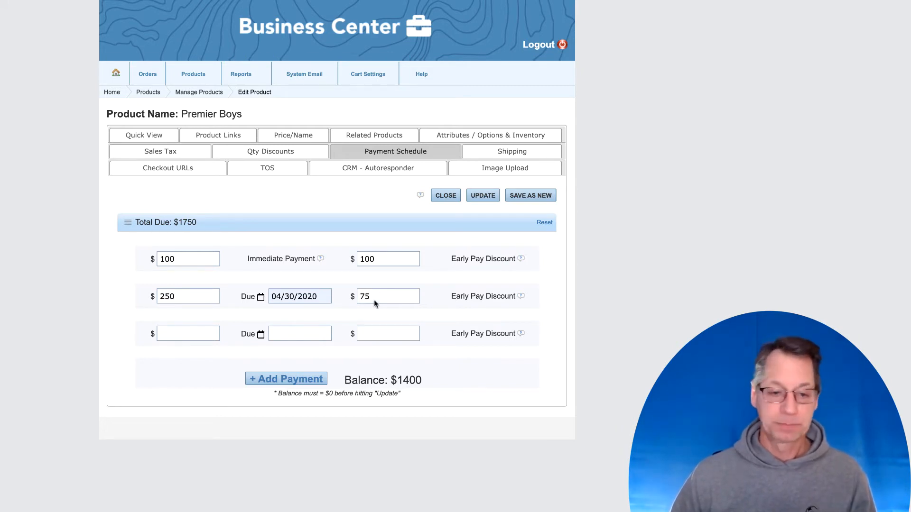
{"action": "left_click", "coordinate": [191, 334]}
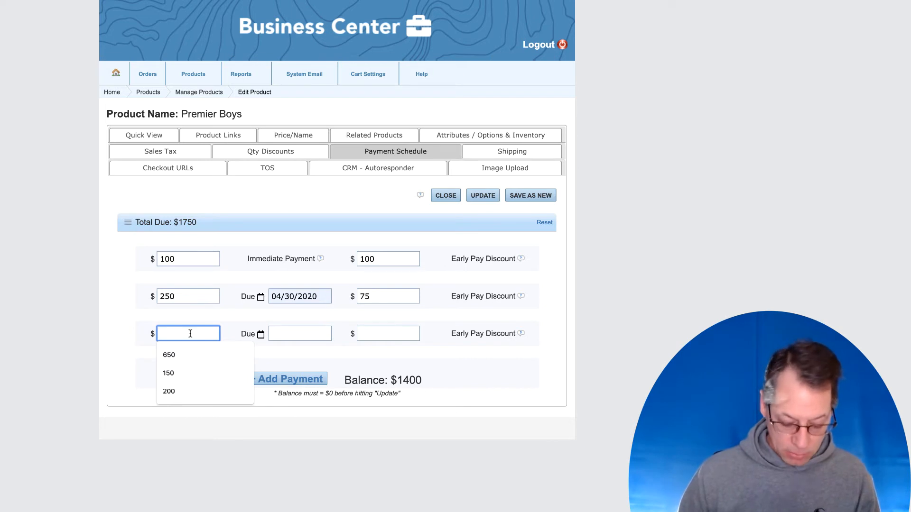
{"action": "type", "text": "250"}
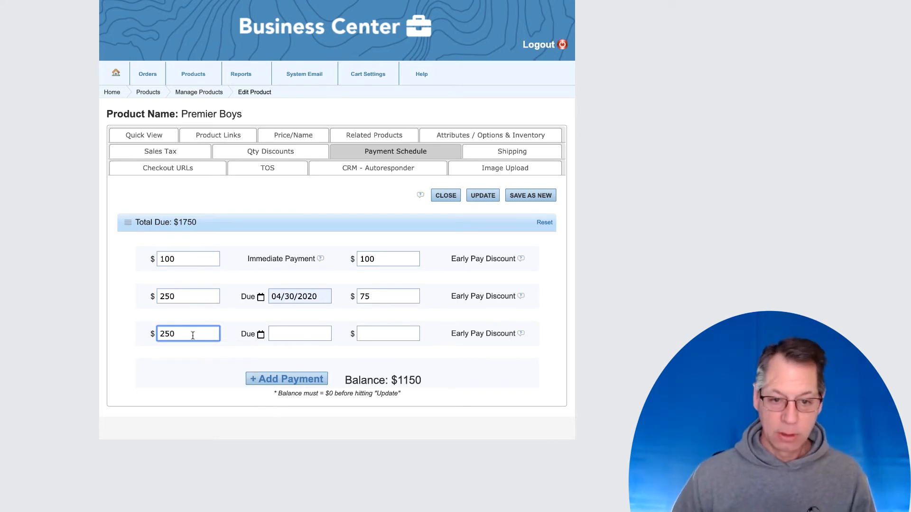
{"action": "left_click", "coordinate": [294, 334]}
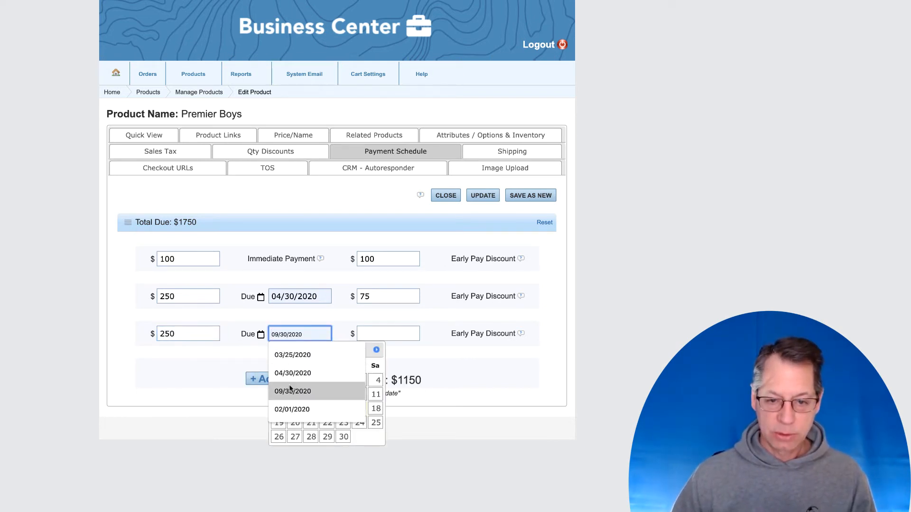
{"action": "left_click", "coordinate": [374, 352]}
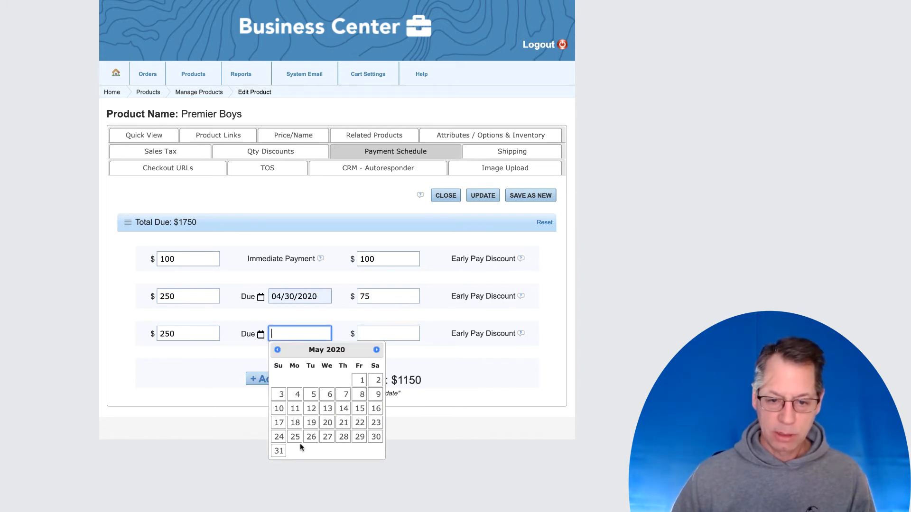
{"action": "left_click", "coordinate": [375, 436]}
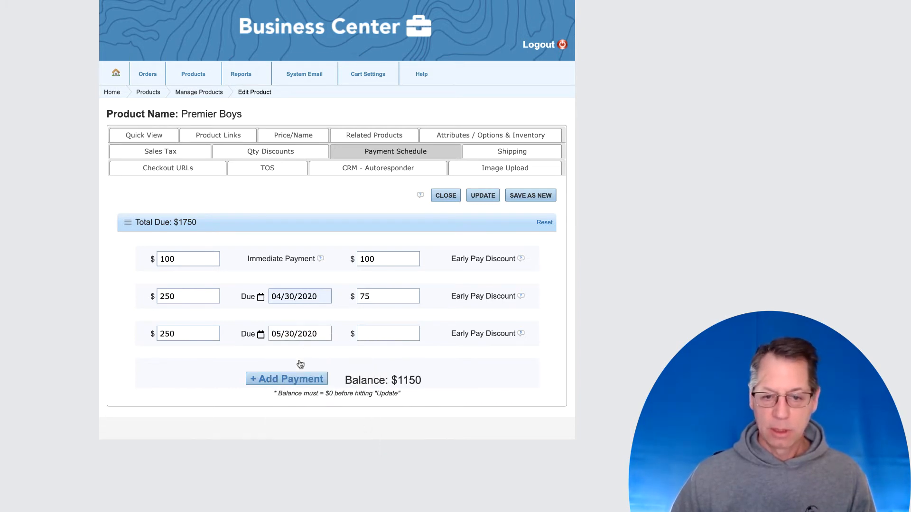
Add a $500 scheduled payment due 06/15/2020, without an early pay discount
{"action": "left_click", "coordinate": [285, 379]}
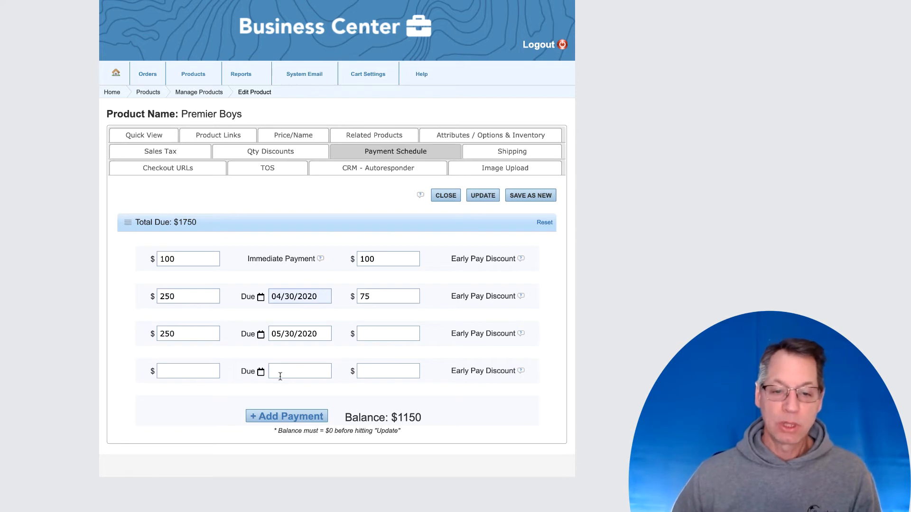
{"action": "left_click", "coordinate": [197, 370]}
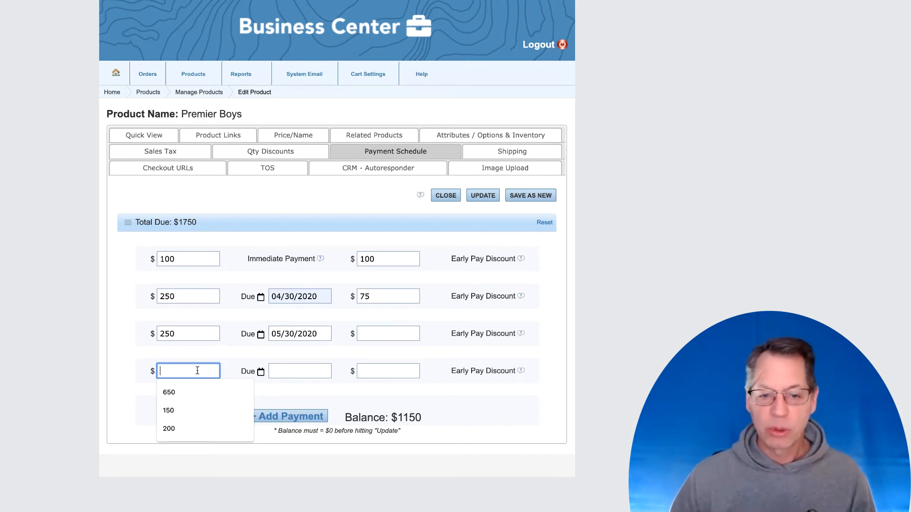
{"action": "type", "text": "50"}
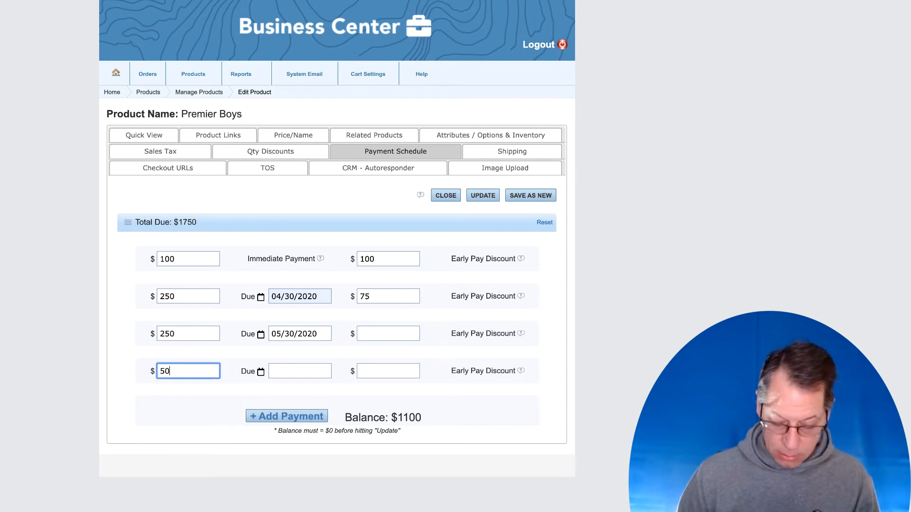
{"action": "type", "text": "0"}
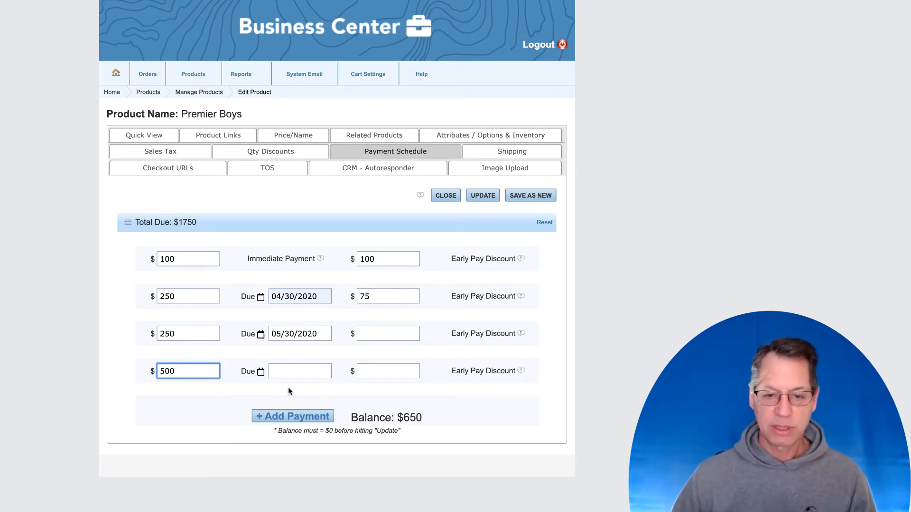
{"action": "left_click", "coordinate": [297, 372]}
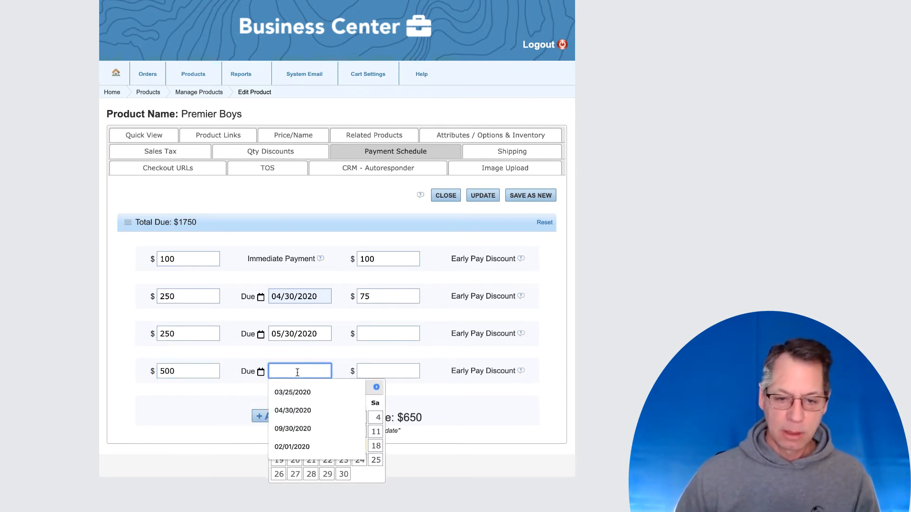
{"action": "left_click", "coordinate": [376, 387]}
{"action": "left_click", "coordinate": [376, 388]}
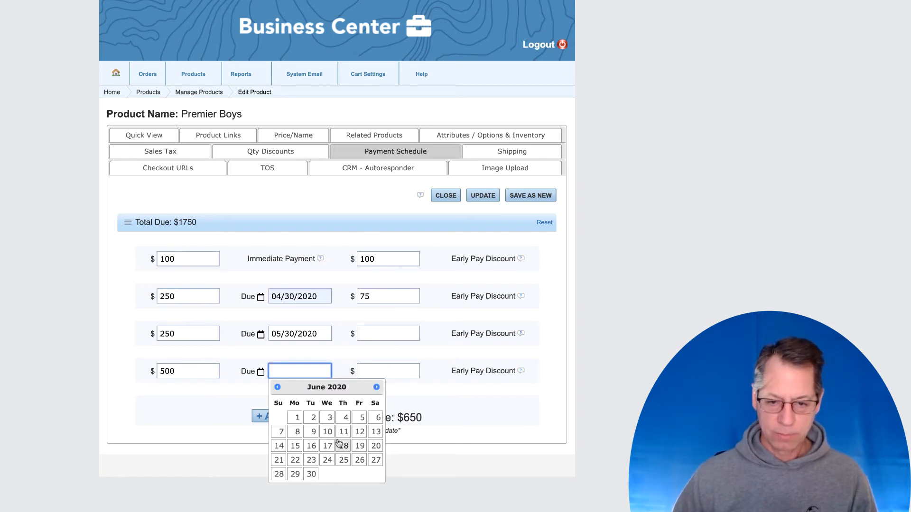
{"action": "left_click", "coordinate": [296, 447]}
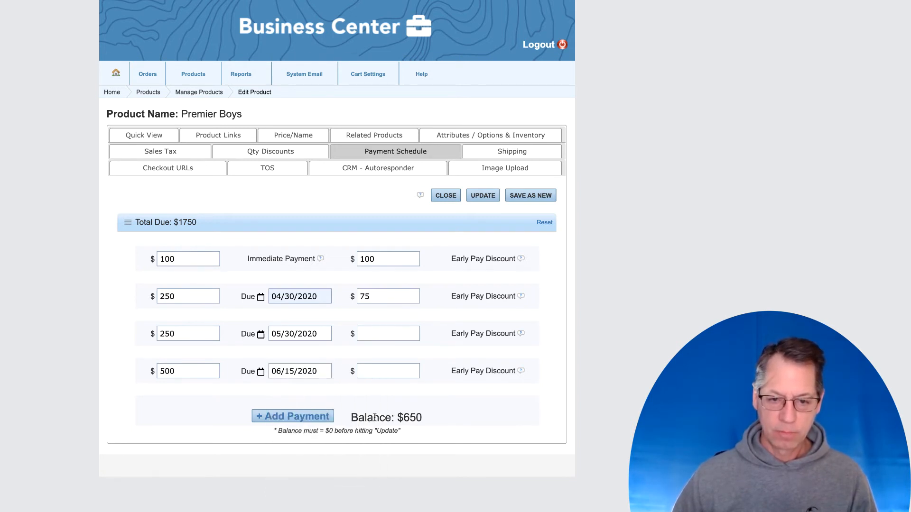
Add a final scheduled payment of $650 due 06/30/2020 and update the product
{"action": "left_click", "coordinate": [312, 417]}
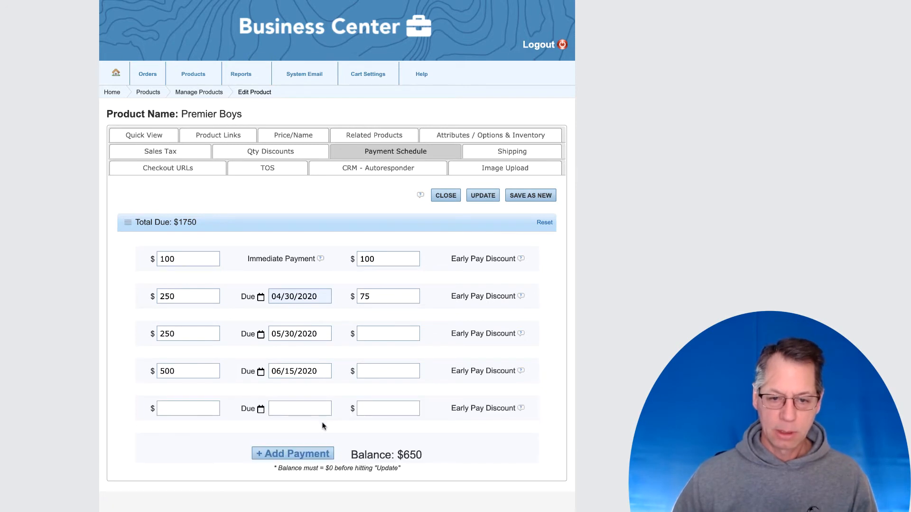
{"action": "left_click", "coordinate": [198, 408]}
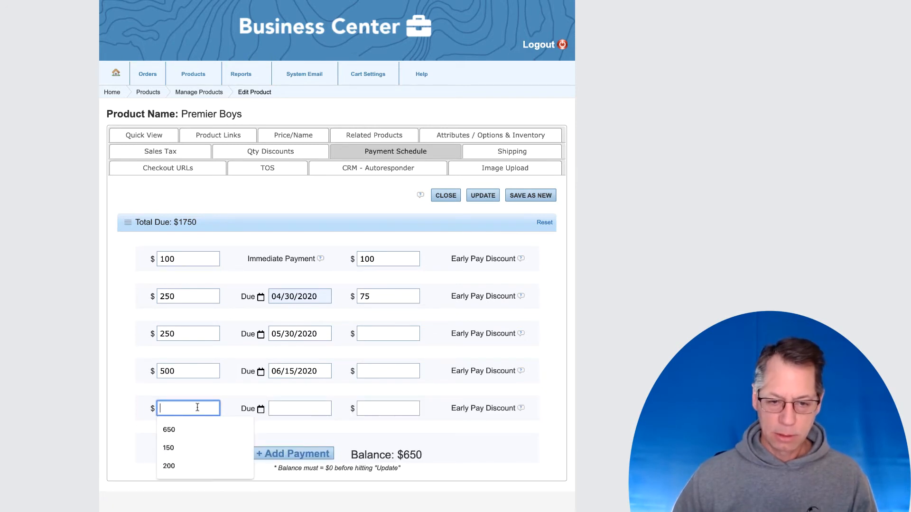
{"action": "left_click", "coordinate": [190, 429]}
{"action": "left_click", "coordinate": [285, 408]}
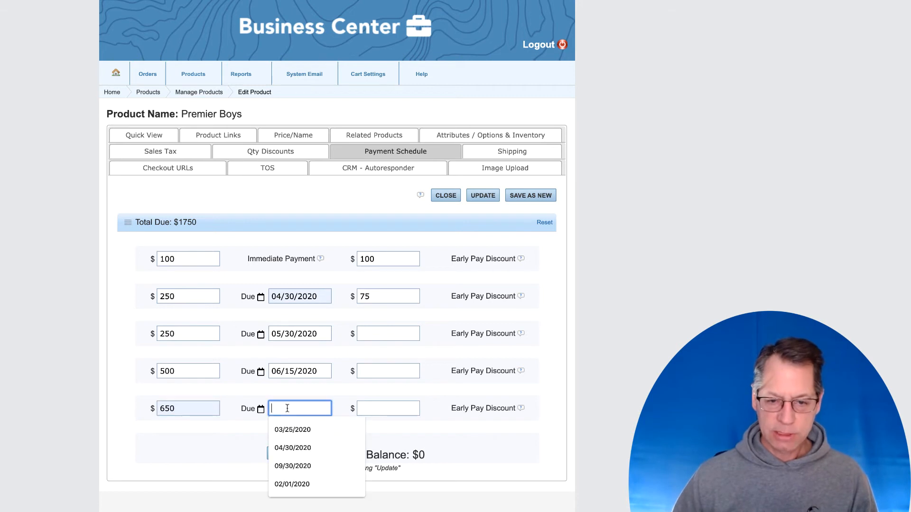
{"action": "left_click", "coordinate": [377, 425]}
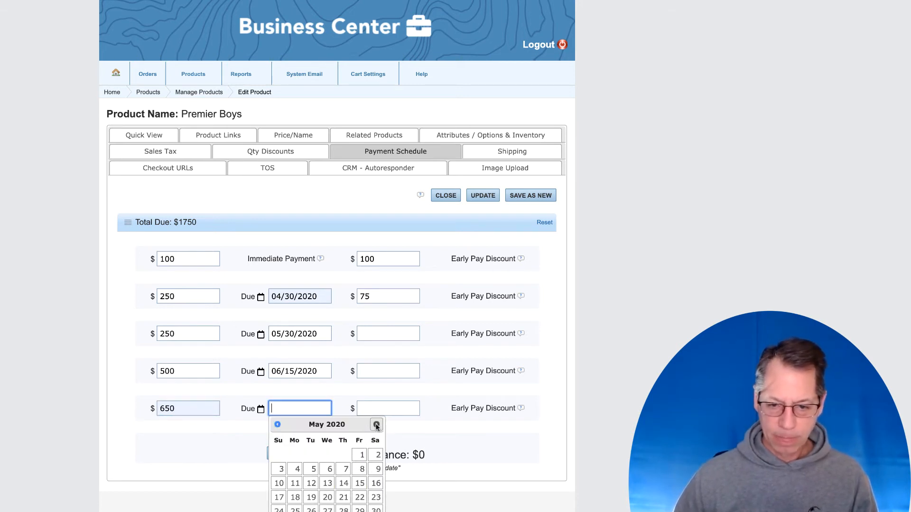
{"action": "left_click", "coordinate": [376, 425]}
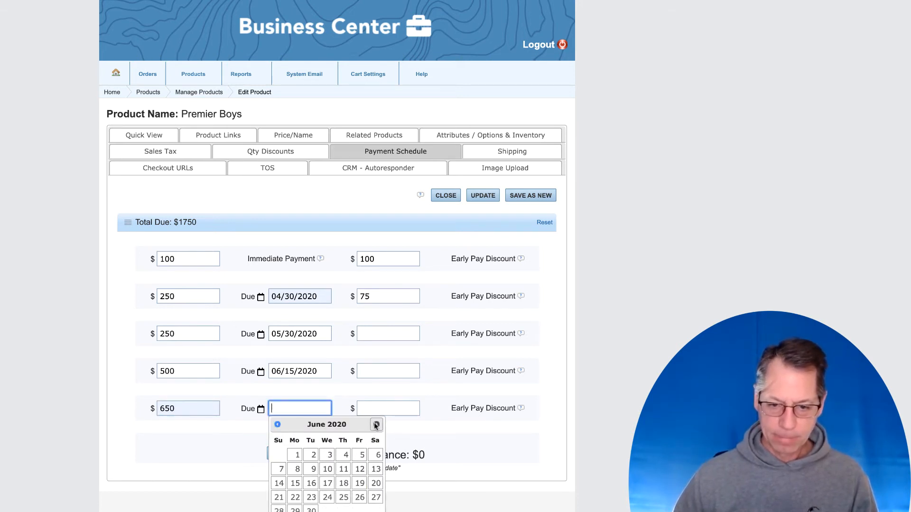
{"action": "left_click", "coordinate": [311, 510]}
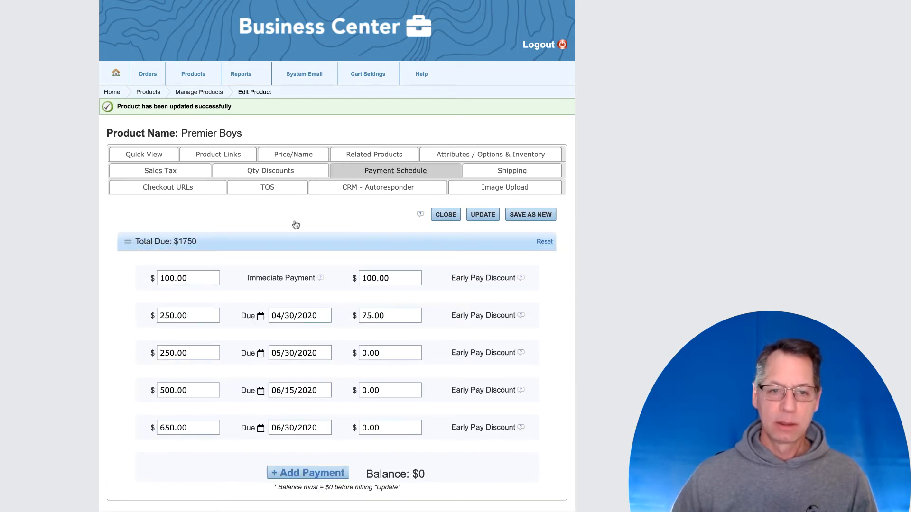
Create the product's checkout link with the Default Registration Look & Feel design and open it as a test
{"action": "left_click", "coordinate": [216, 156]}
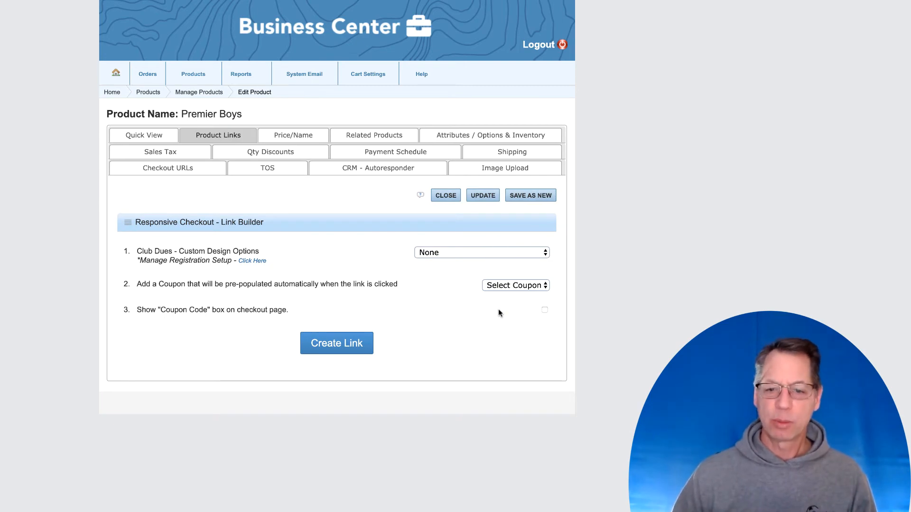
{"action": "left_click", "coordinate": [347, 351]}
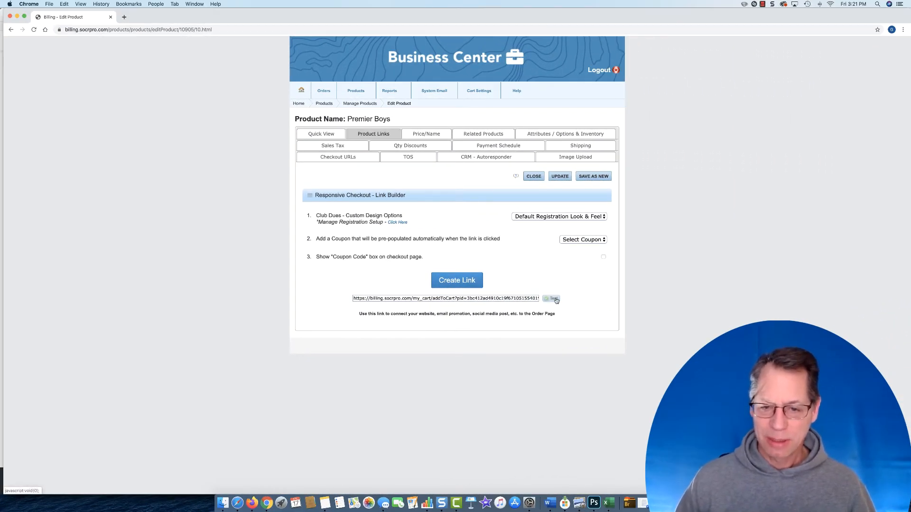
{"action": "left_click", "coordinate": [554, 299]}
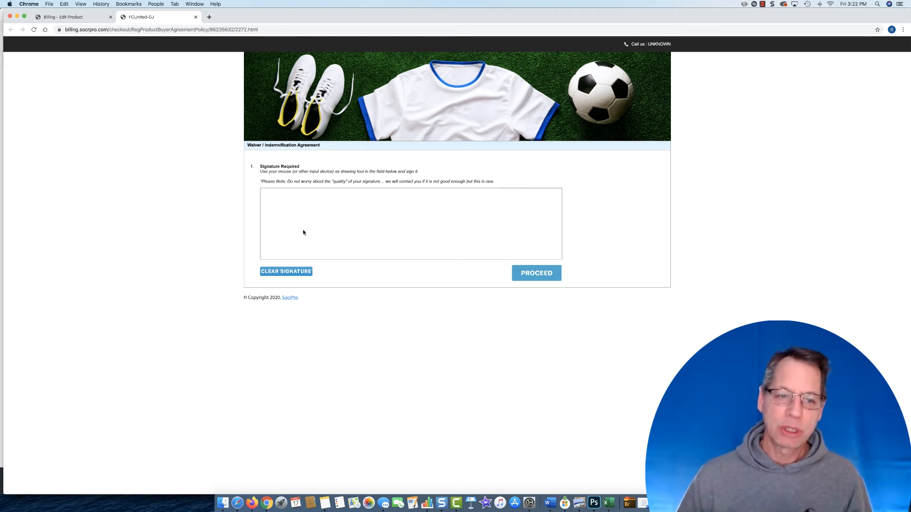
Sign and submit the waiver agreement, and remove the second Premier Boys entry from the cart
{"action": "mouse_move", "coordinate": [295, 233]}
{"action": "left_mouse_down"}
{"action": "mouse_move", "coordinate": [316, 203]}
{"action": "mouse_move", "coordinate": [313, 234]}
{"action": "mouse_move", "coordinate": [408, 231]}
{"action": "left_mouse_up"}
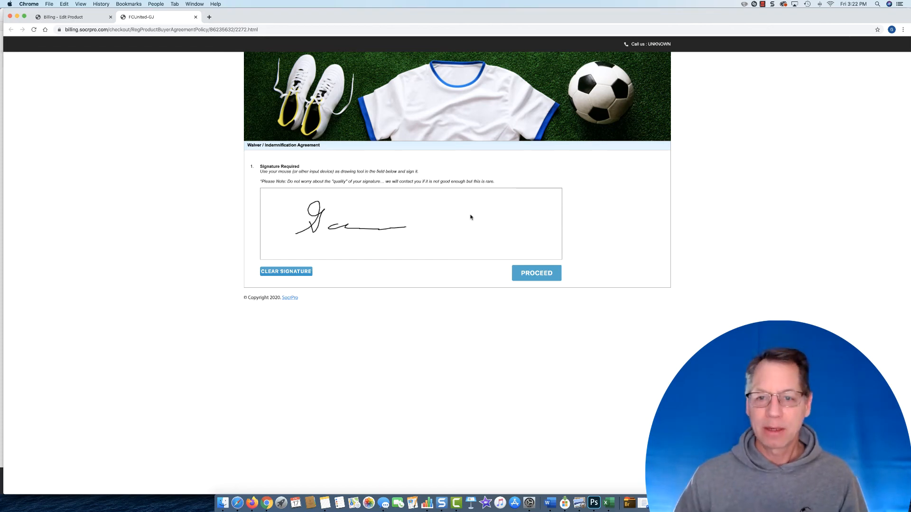
{"action": "left_click", "coordinate": [538, 275]}
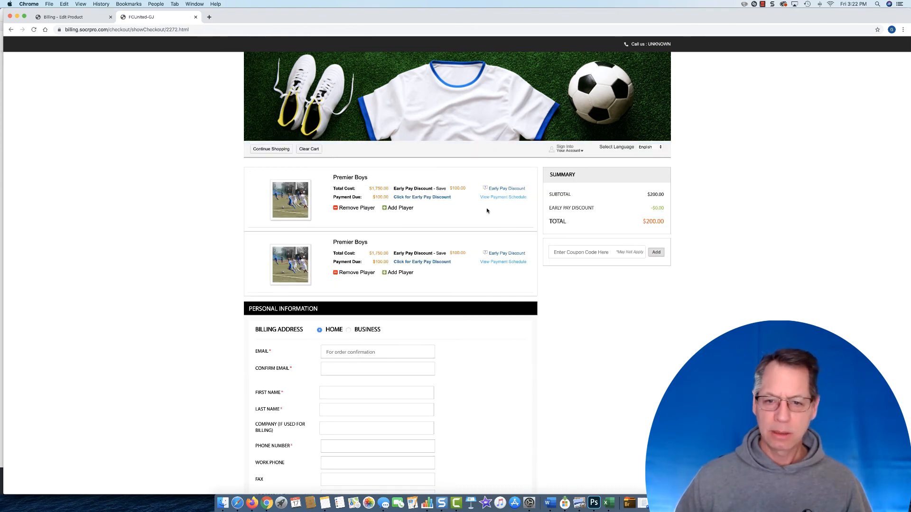
{"action": "left_click", "coordinate": [336, 272]}
{"action": "left_click", "coordinate": [518, 70]}
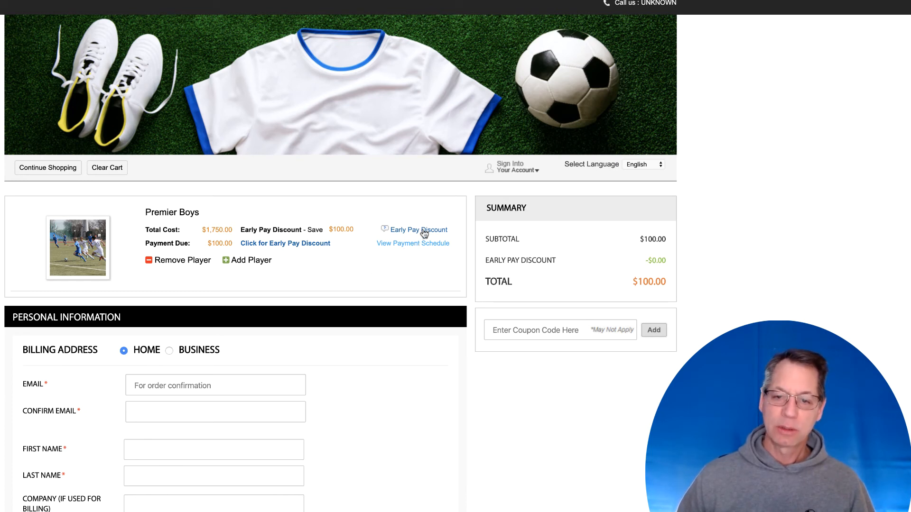
Apply the early pay discount to the Premier Boys item in the cart and cancel it again
{"action": "left_click", "coordinate": [295, 244]}
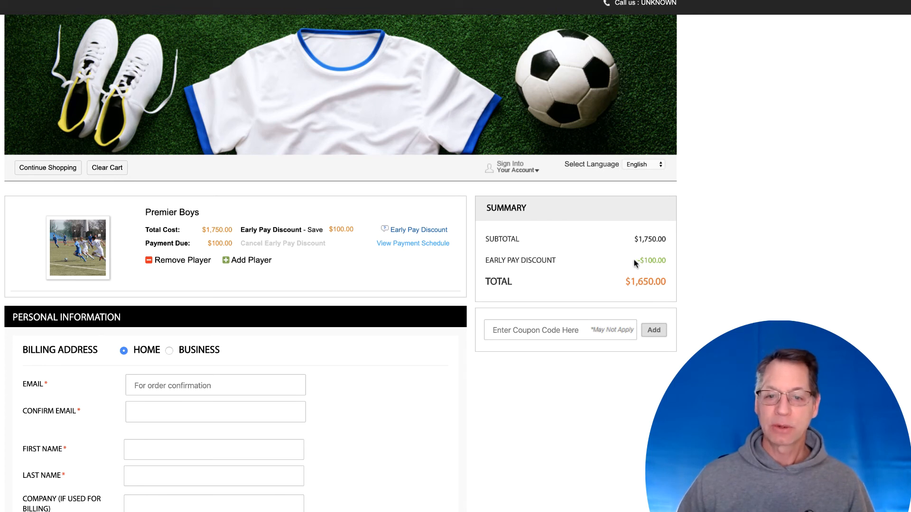
{"action": "left_click", "coordinate": [298, 247]}
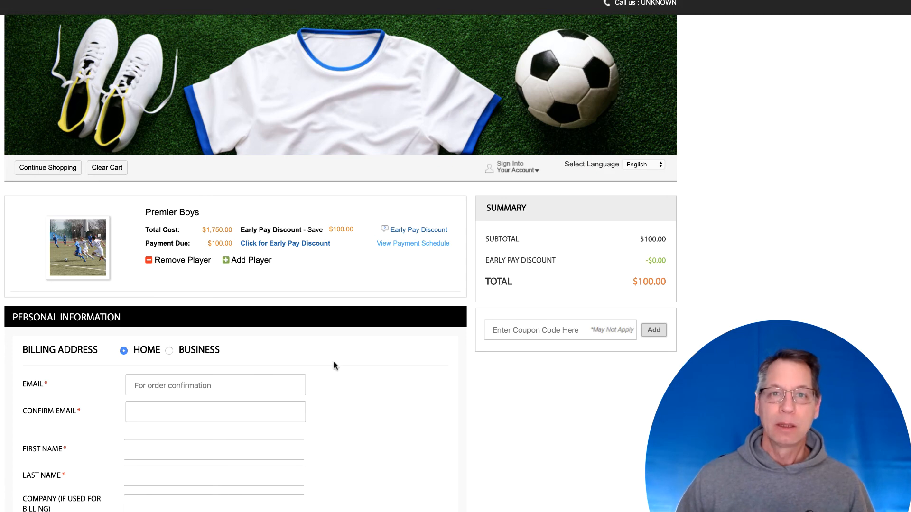
Review the checkout page's billing address form and the Player Info form below it
{"action": "scroll", "coordinate": [334, 365], "scroll_direction": "down", "scroll_amount": 1}
{"action": "scroll", "coordinate": [335, 365], "scroll_direction": "down", "scroll_amount": 5}
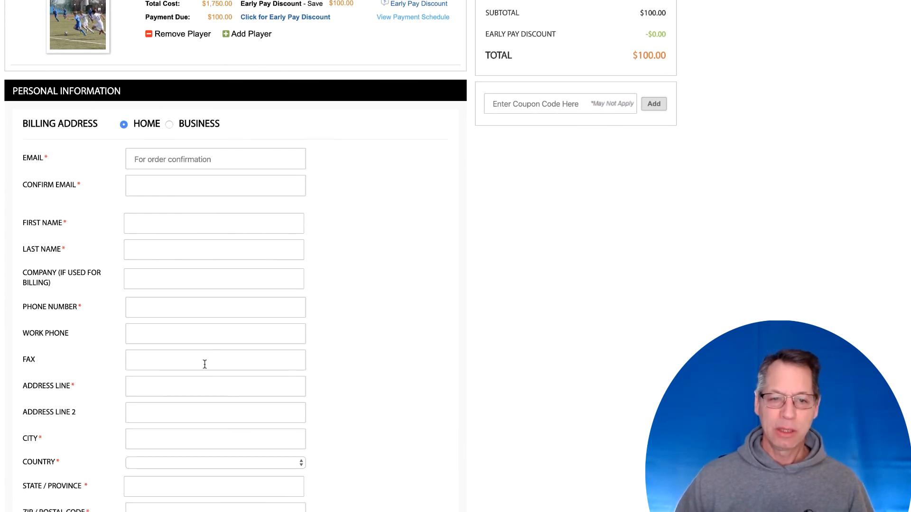
{"action": "scroll", "coordinate": [207, 425], "scroll_direction": "down", "scroll_amount": 12}
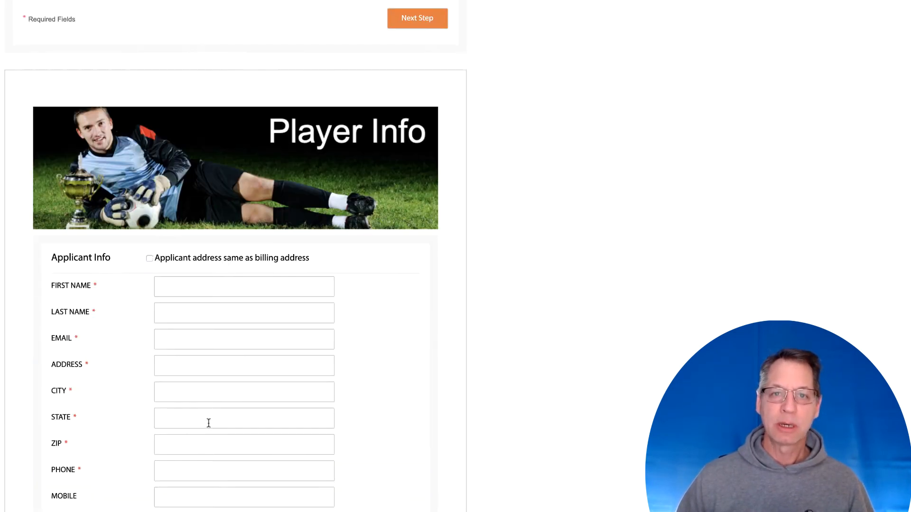